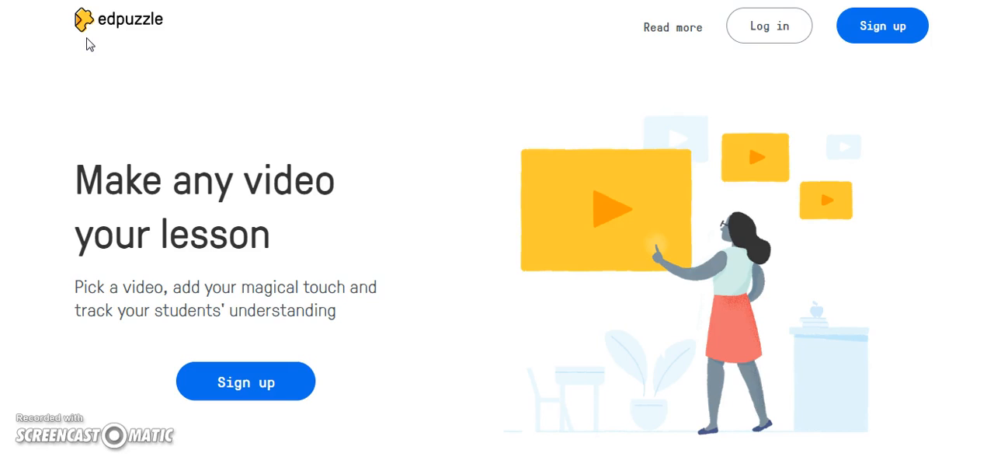
Log in to Edpuzzle as a teacher with the Google account.
click(117, 36)
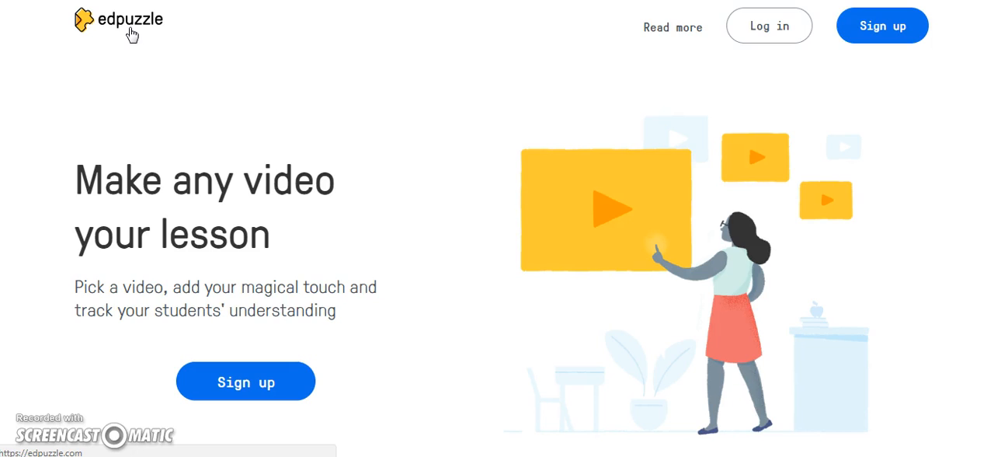
click(759, 29)
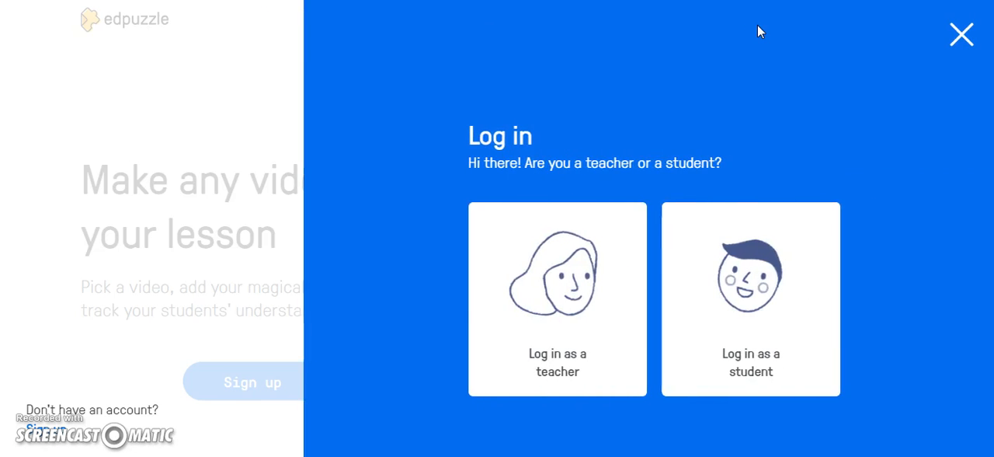
click(570, 276)
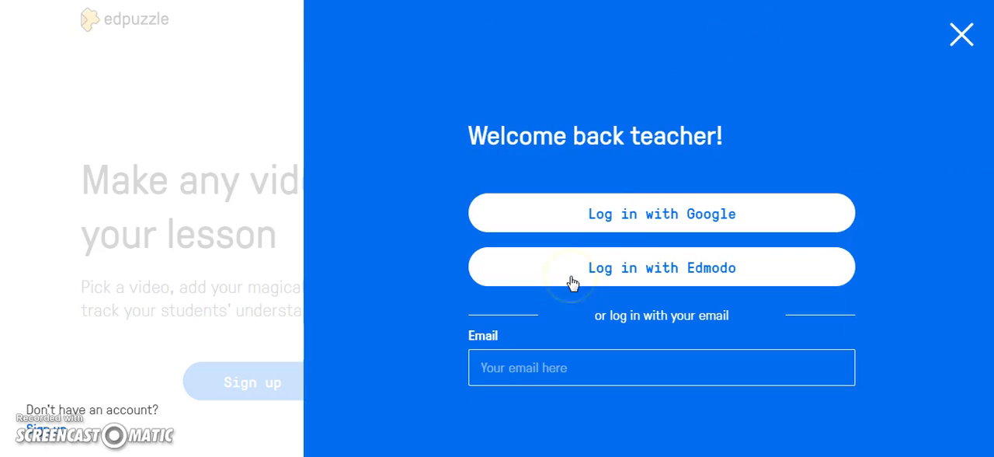
click(644, 214)
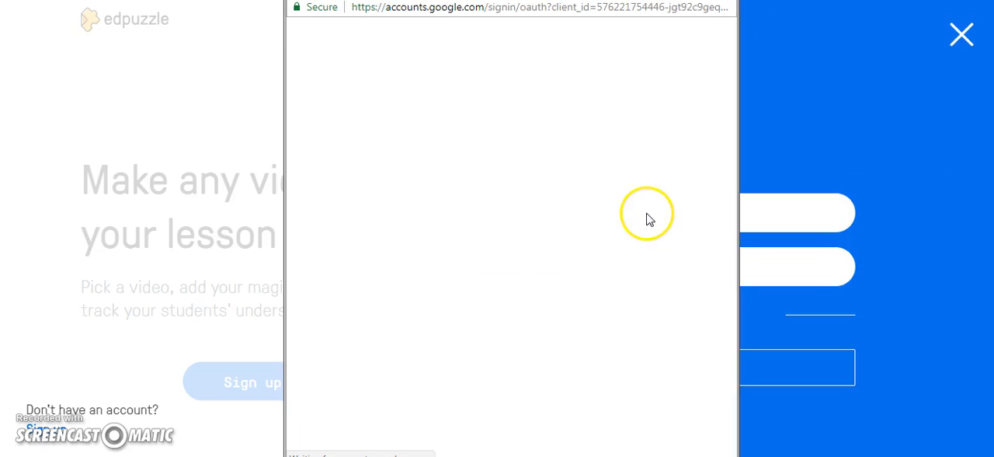
click(446, 176)
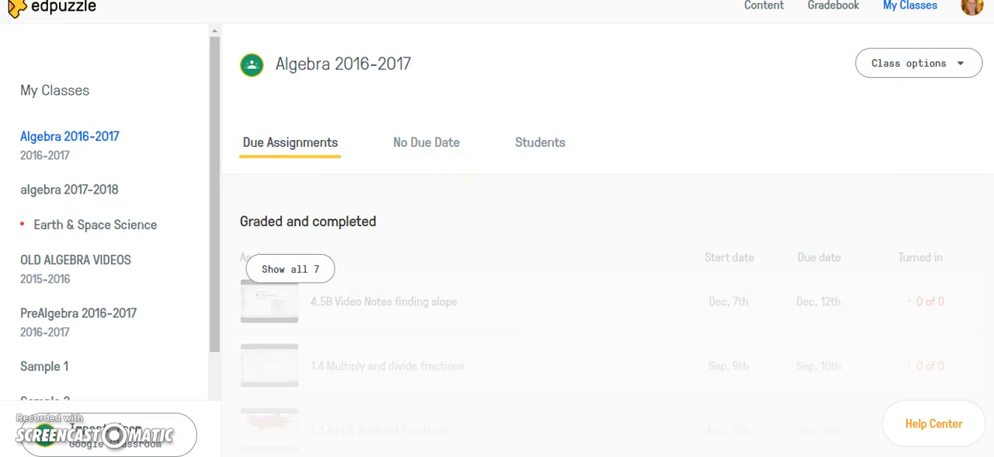
Open the Sample 3 class from the list of classes.
scroll(608, 241, down, 1)
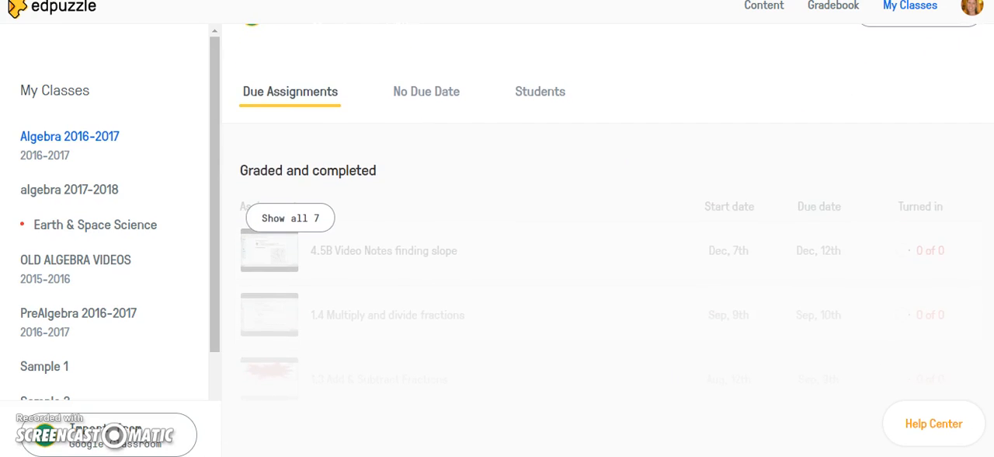
drag(214, 94, 216, 243)
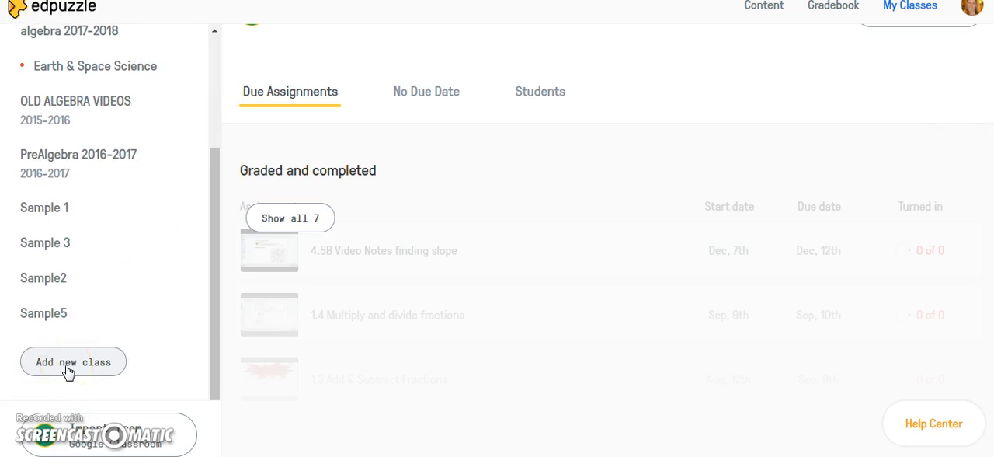
click(62, 245)
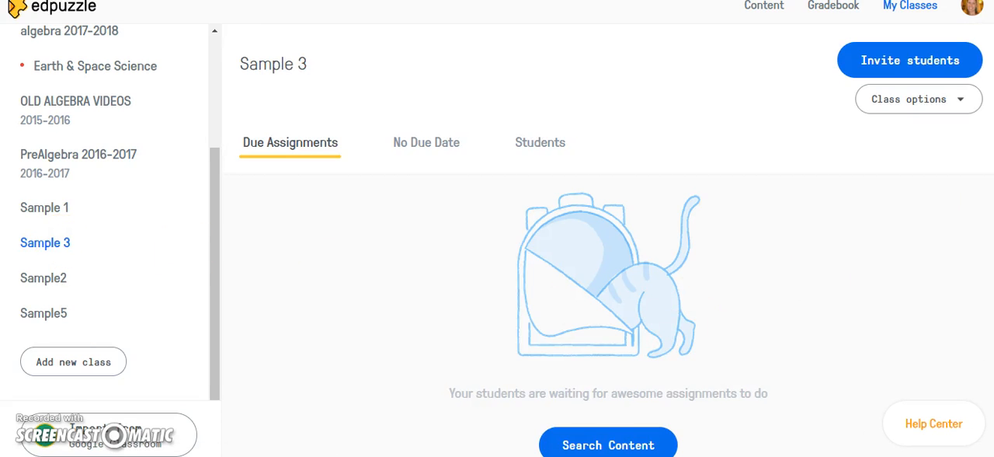
scroll(990, 223, down, 1)
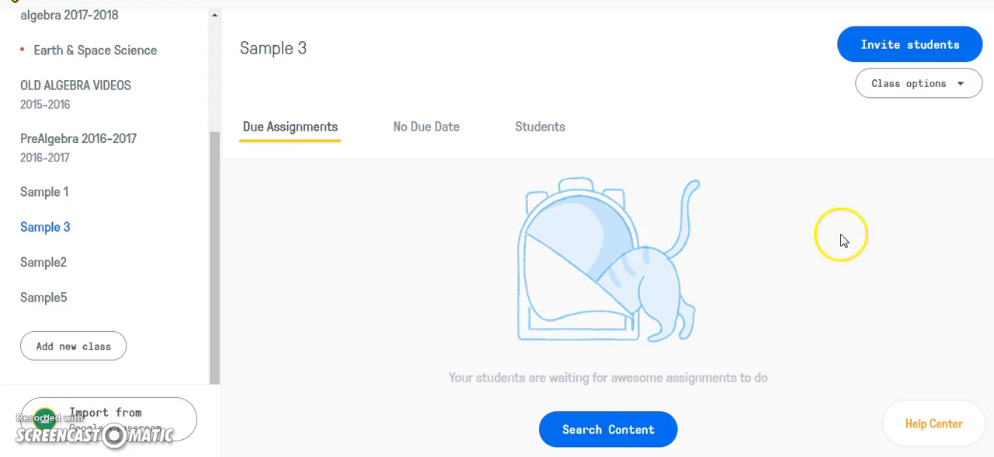
Search the content library's YouTube channel for "American Revolution" videos.
click(594, 429)
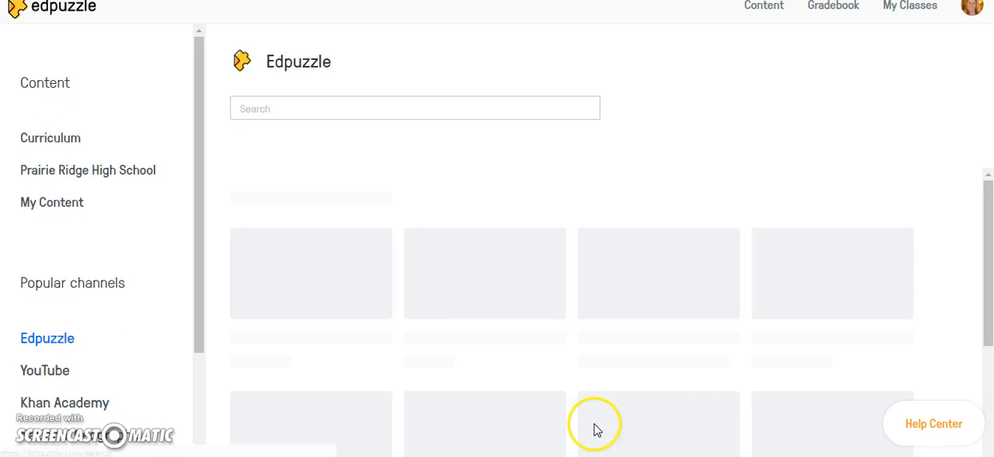
drag(199, 91, 202, 215)
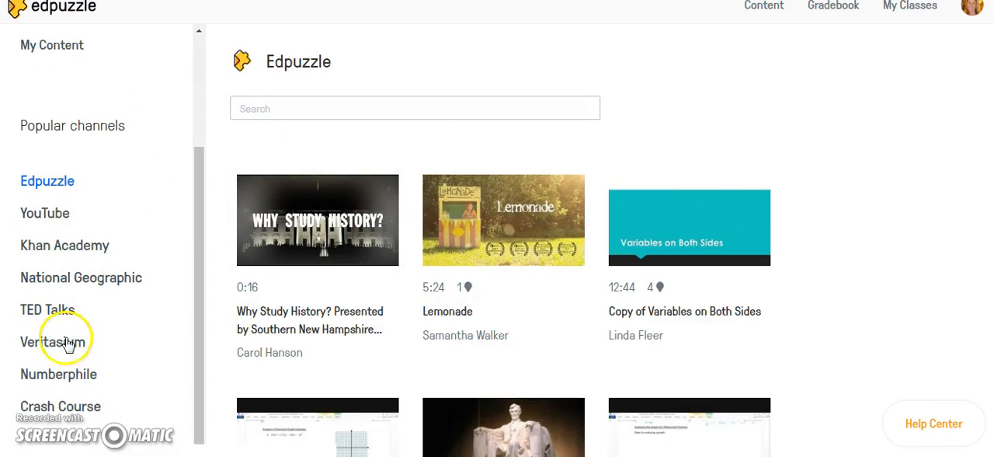
click(52, 221)
text(American )
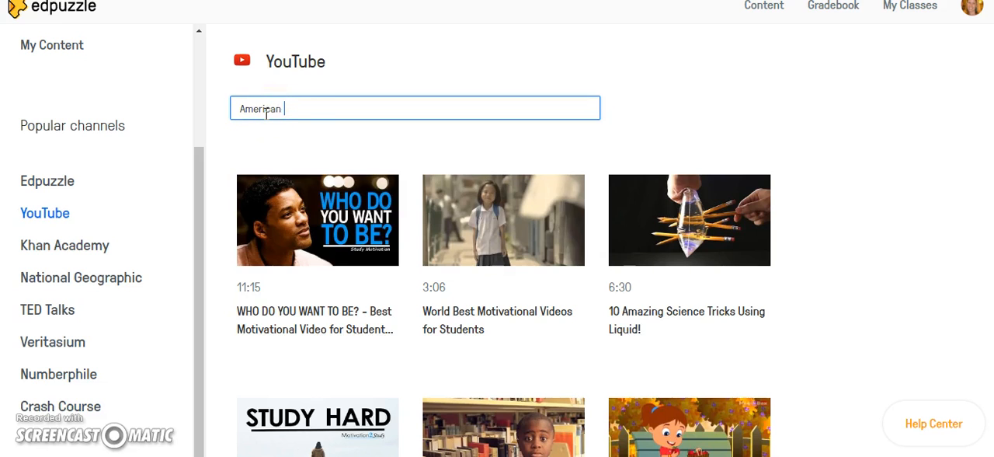
text(Revolution)
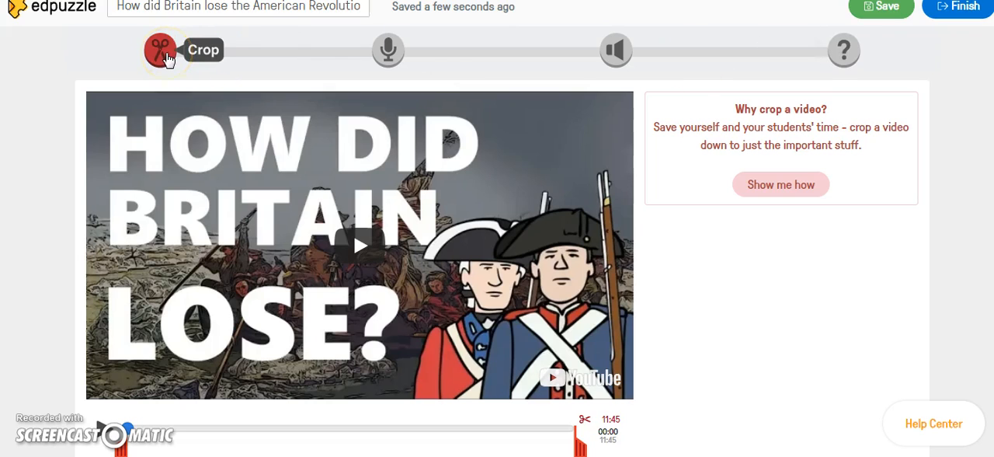
Crop the American Revolution video to run from 01:43 to 06:01 and save it.
scroll(625, 210, down, 1)
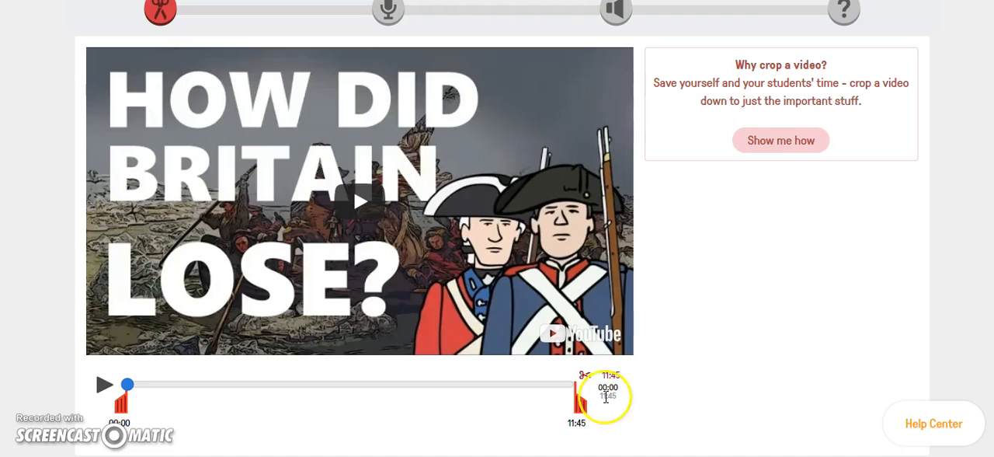
drag(577, 404, 339, 401)
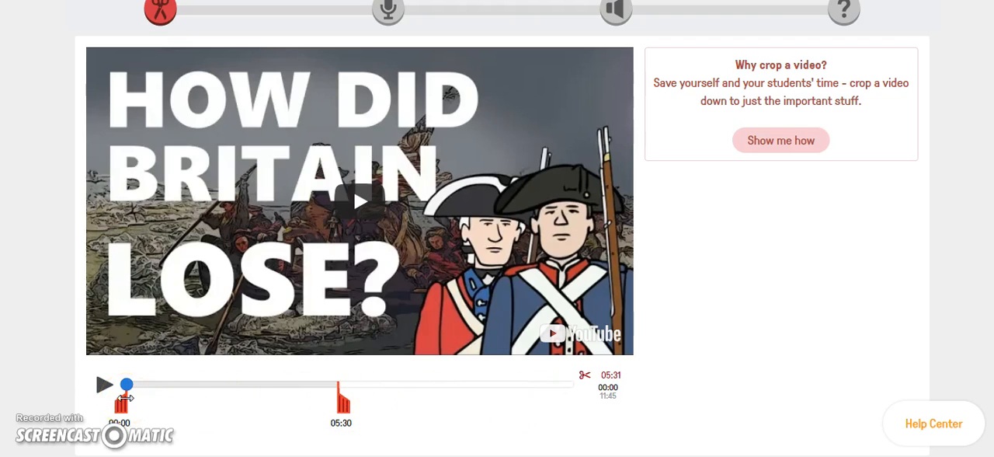
drag(124, 397, 189, 400)
drag(344, 407, 362, 410)
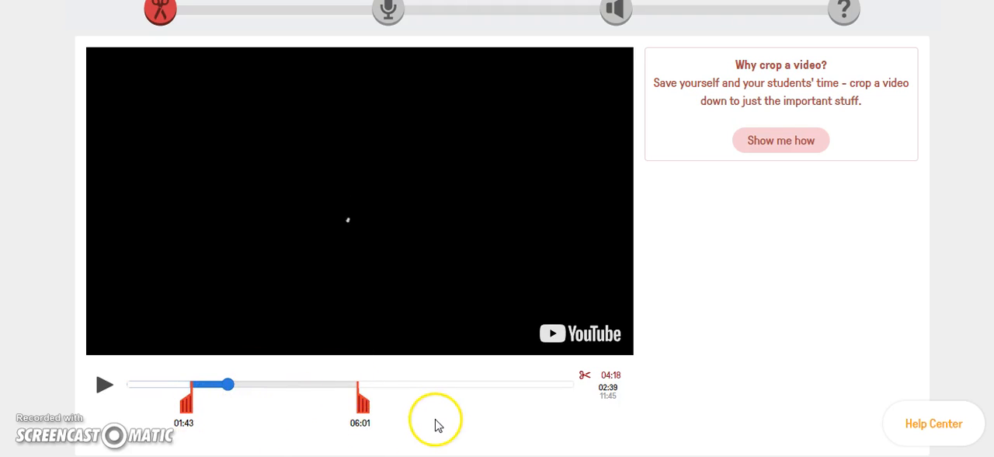
scroll(438, 425, up, 1)
scroll(497, 228, up, 1)
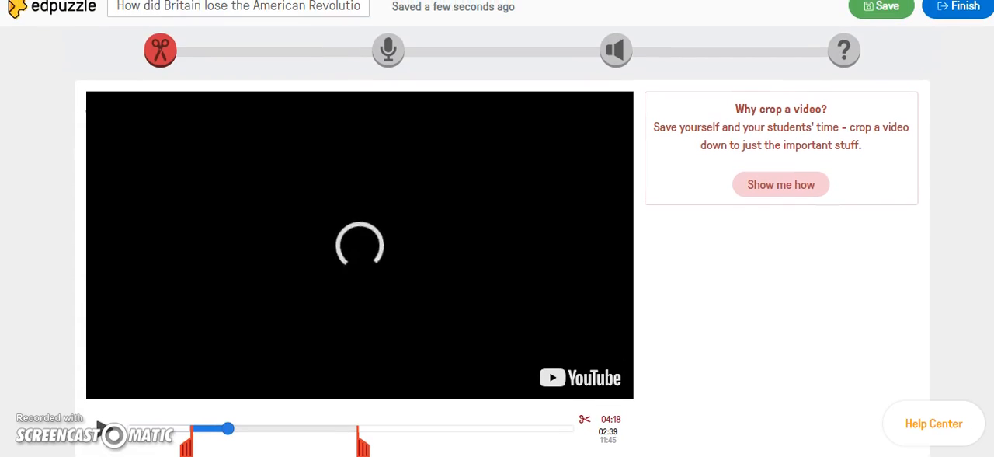
click(874, 17)
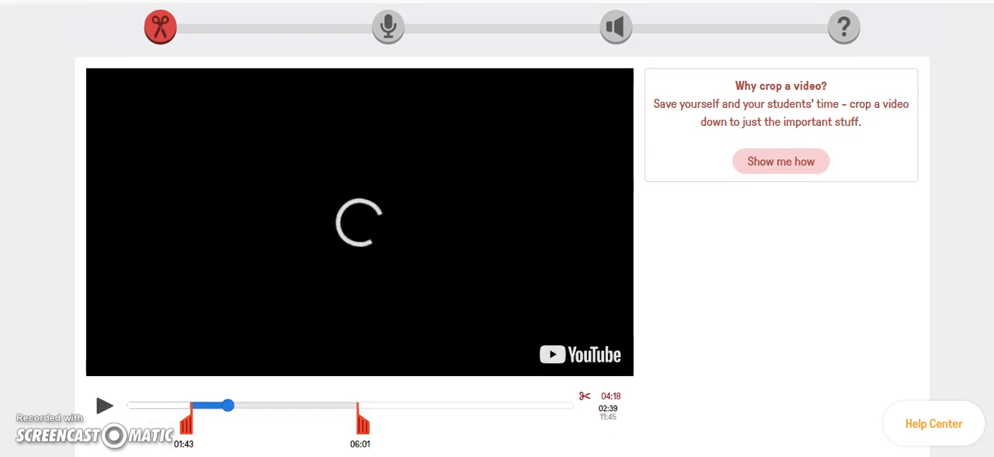
Record a voice-over audio track on about the first 5 seconds of the cropped video and try to save it.
scroll(497, 229, down, 2)
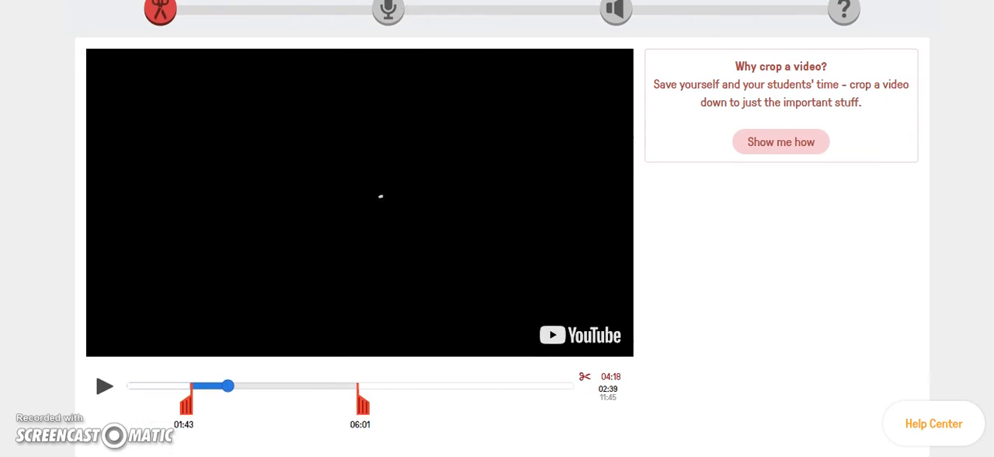
scroll(497, 229, up, 1)
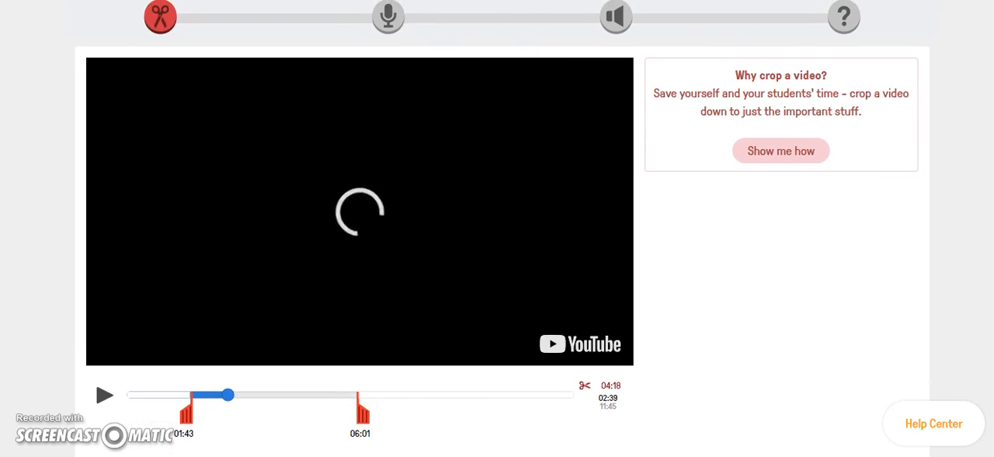
click(388, 19)
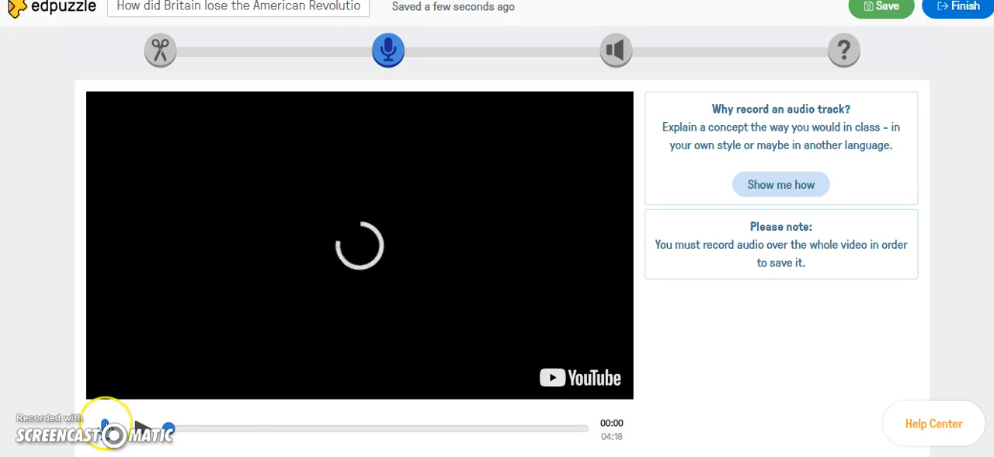
click(105, 427)
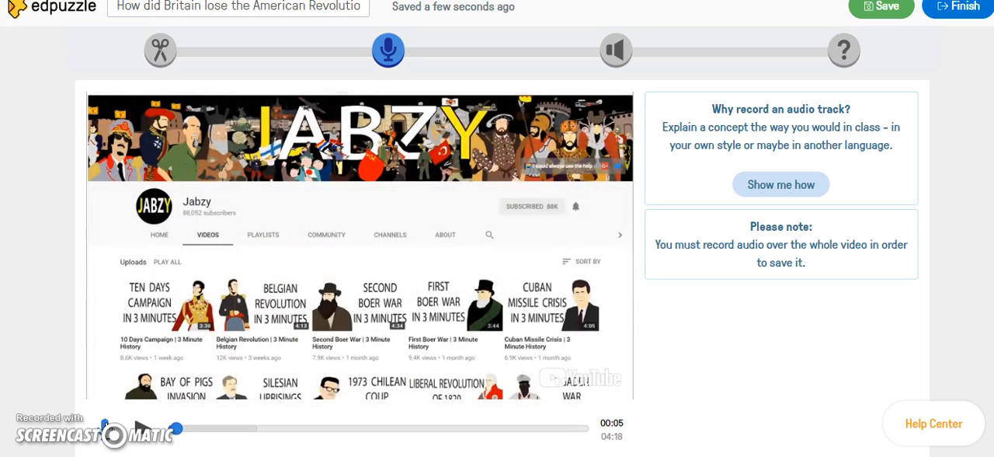
click(883, 9)
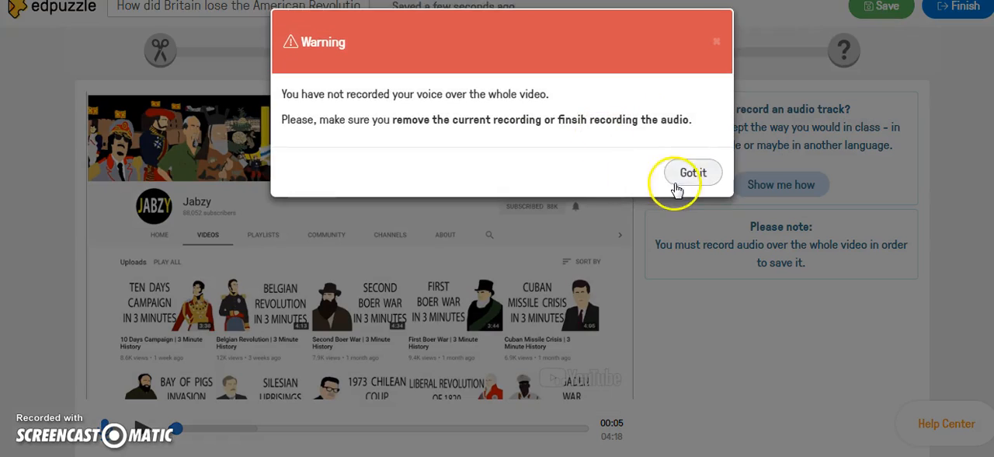
click(674, 174)
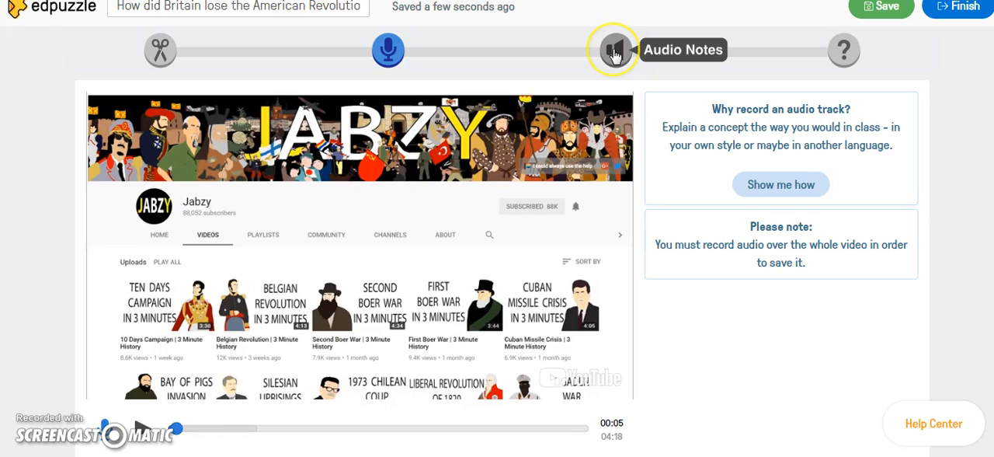
Switch to audio notes, discarding the partial audio track, and record an audio note at the 00:05 mark.
click(614, 51)
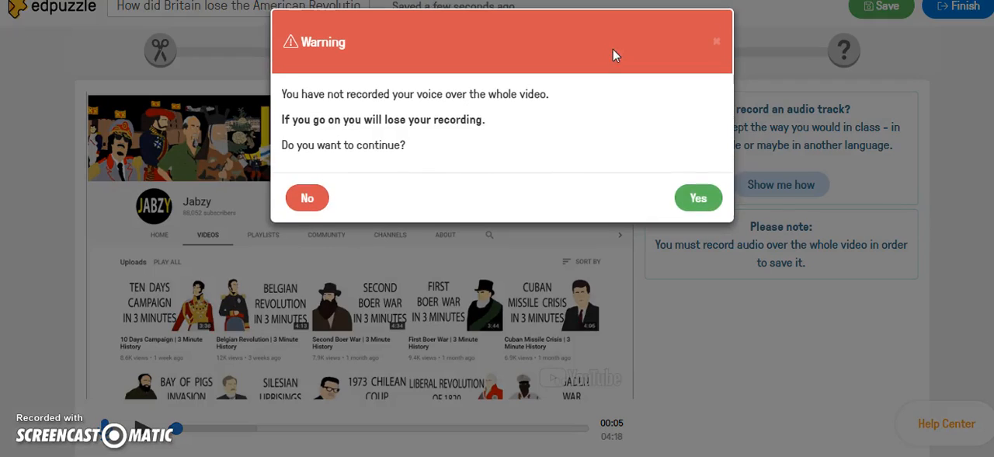
click(703, 199)
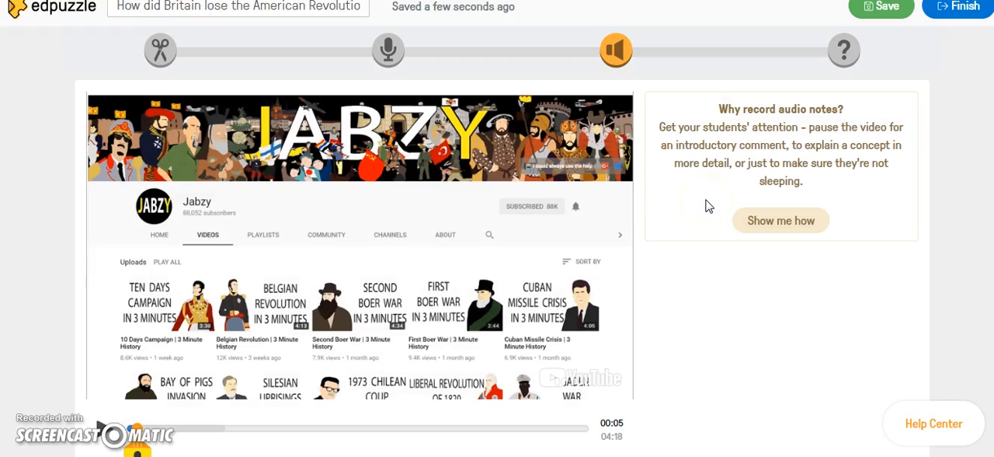
scroll(705, 206, down, 1)
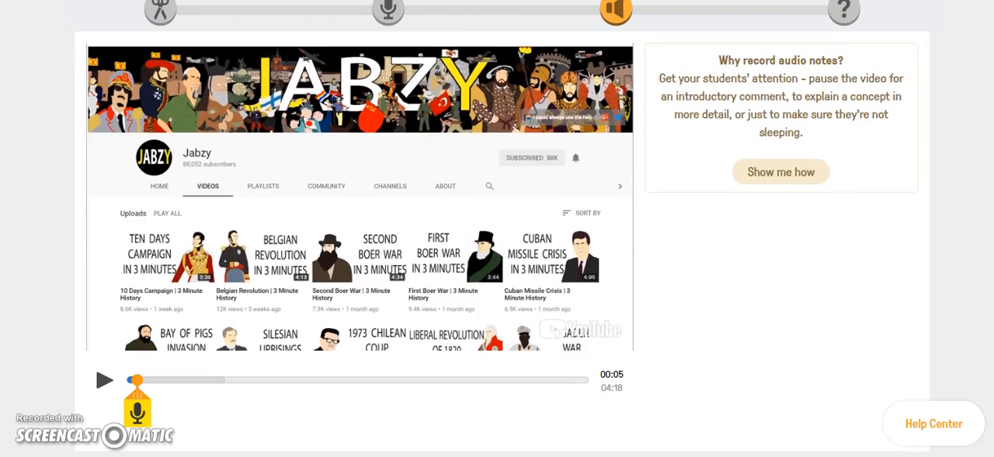
click(222, 350)
scroll(497, 233, up, 1)
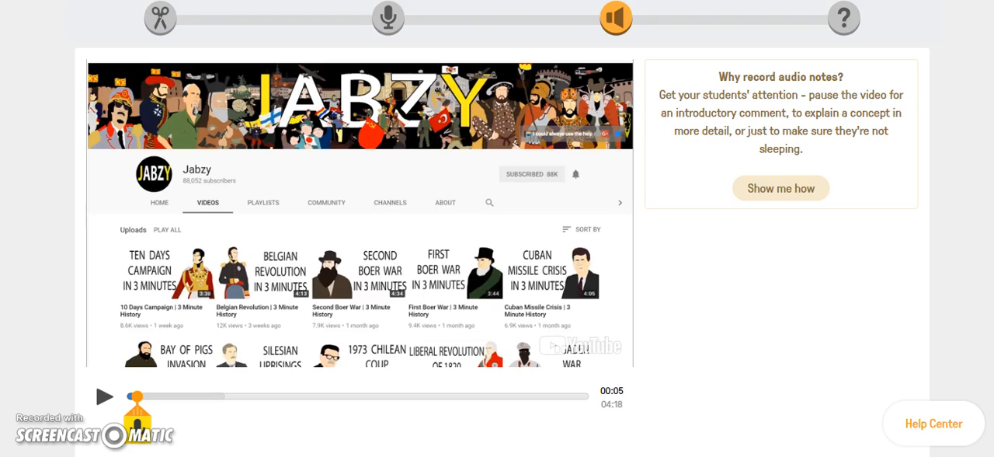
click(134, 433)
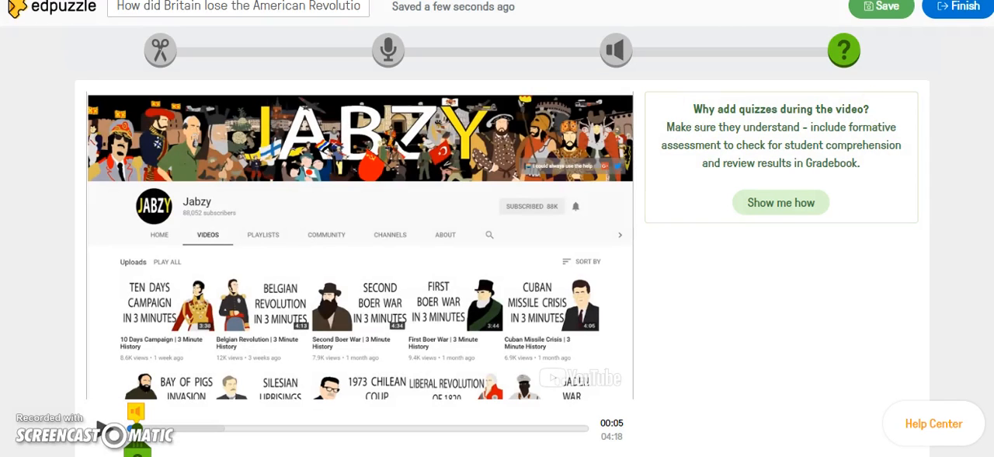
Add a quiz question at the 00:05 mark of the video.
scroll(497, 232, down, 1)
scroll(497, 233, down, 1)
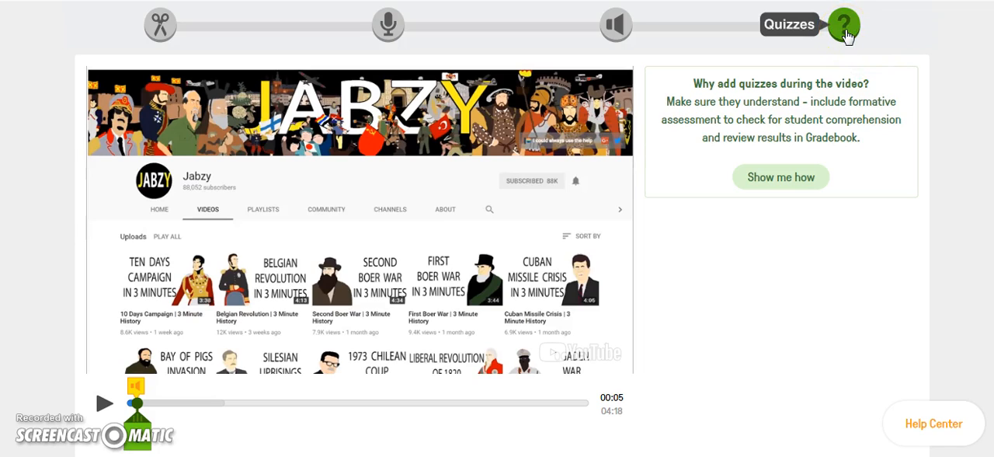
scroll(497, 233, down, 2)
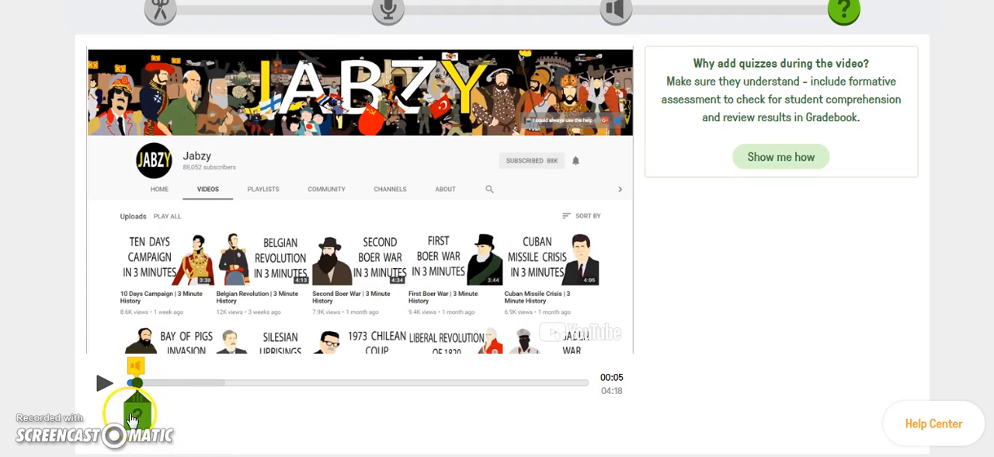
click(132, 418)
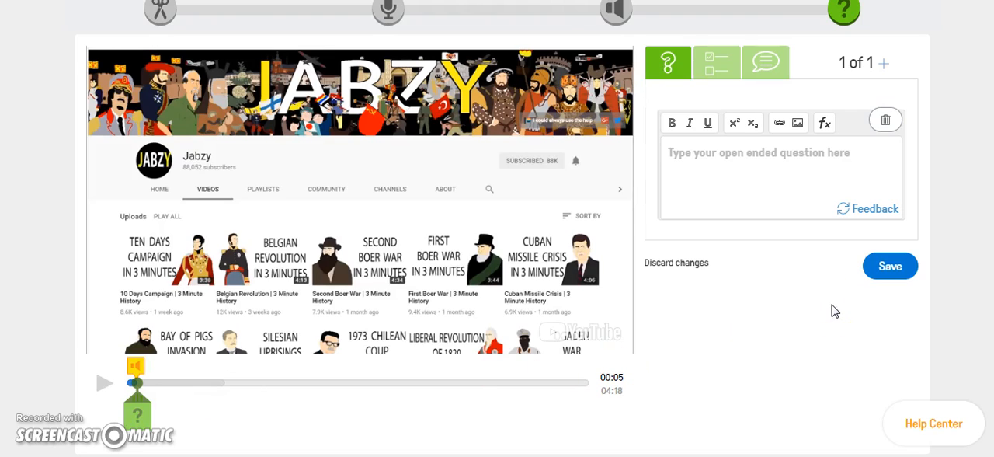
Look through the open-ended, multiple choice and comment formats, and set the new question to multiple choice.
click(668, 56)
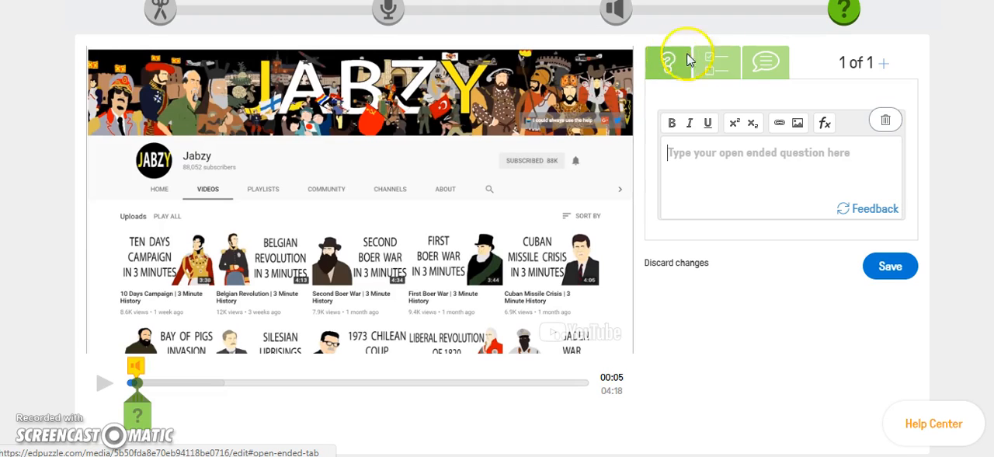
click(718, 62)
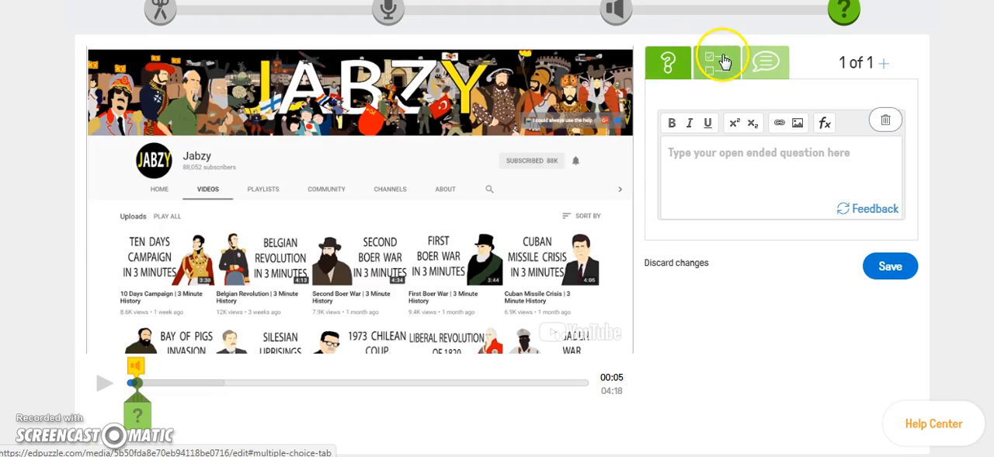
click(765, 77)
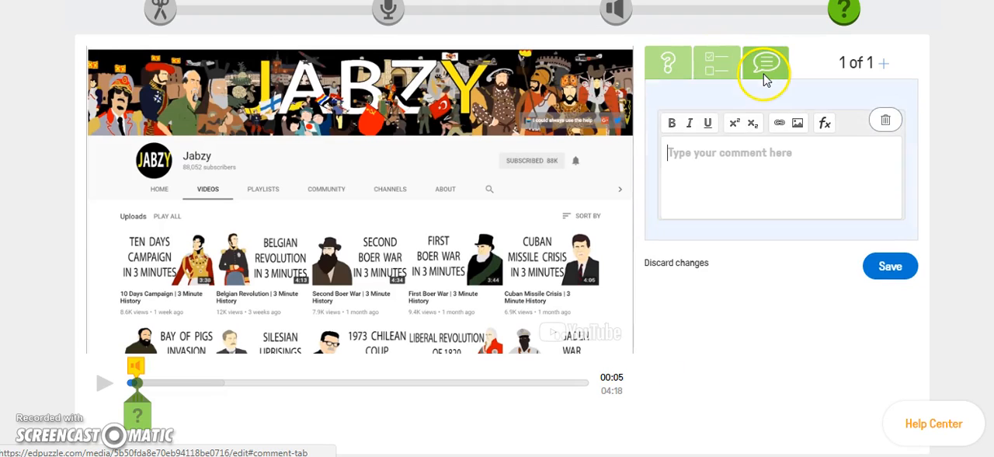
click(722, 78)
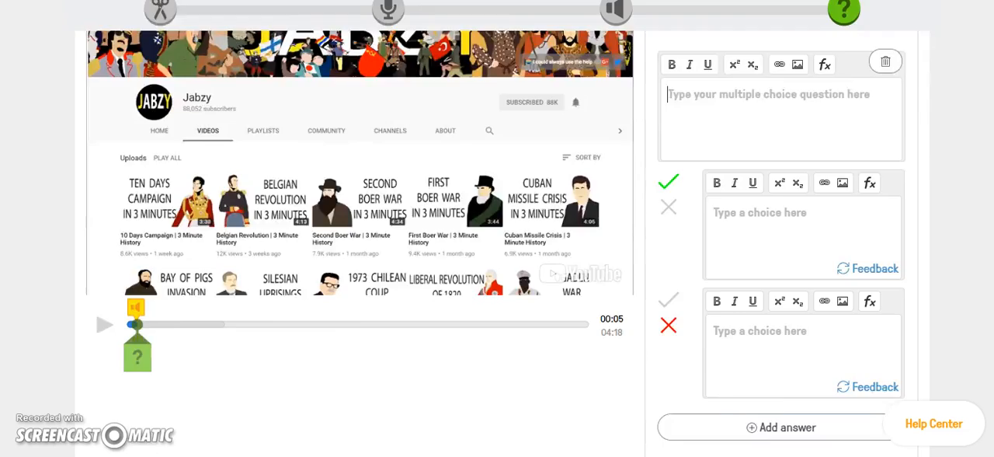
scroll(968, 210, up, 1)
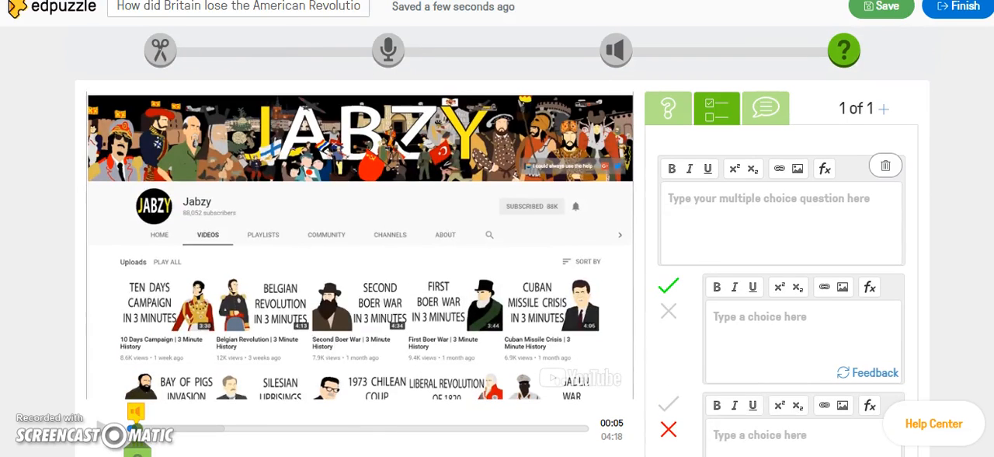